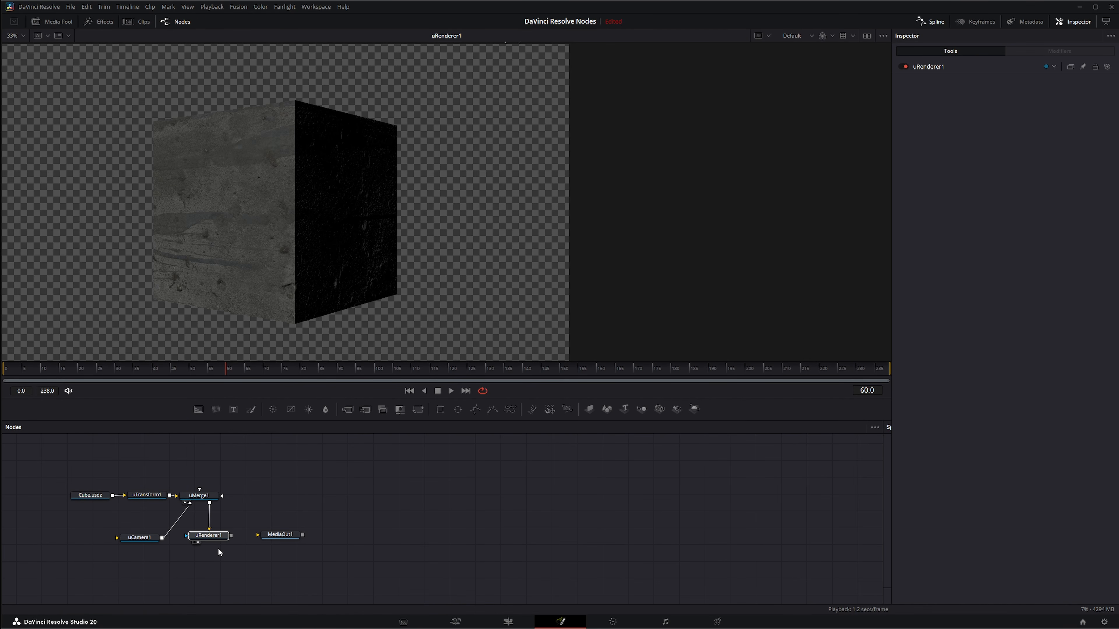
Set the uRenderer1 node's lighting to Scene.
click(268, 469)
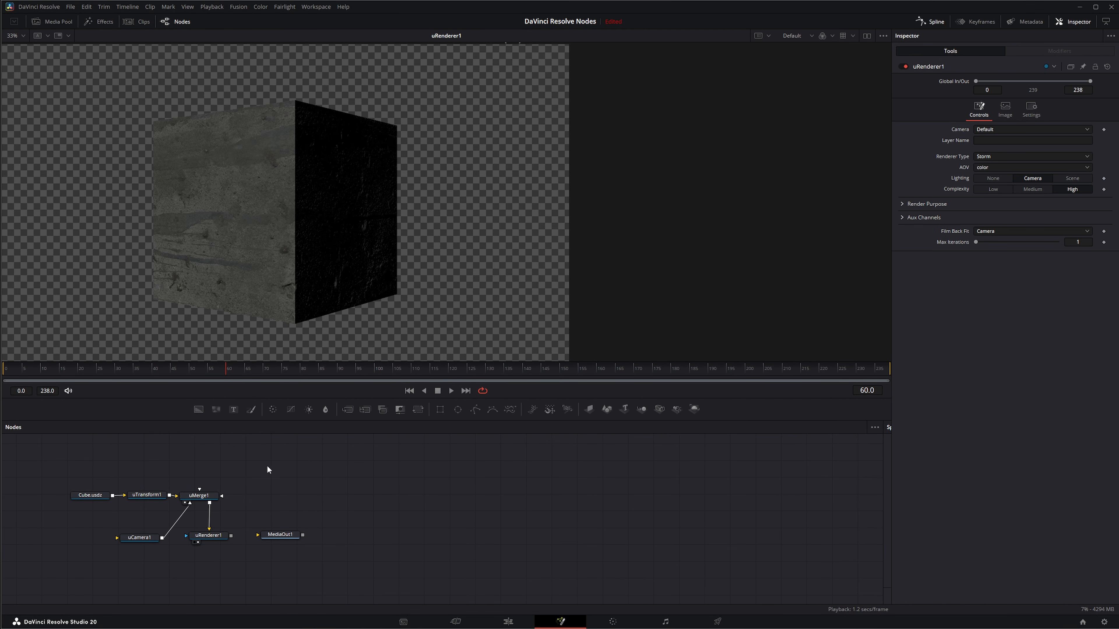
click(208, 535)
click(1073, 179)
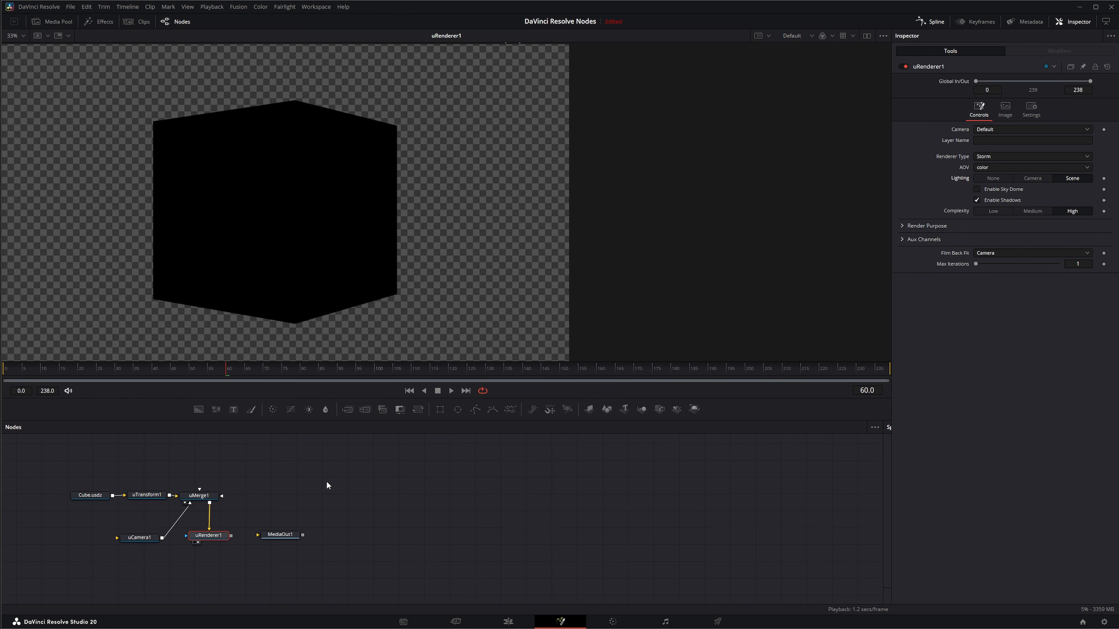
Add a uDomeLight node, connect it to uMerge1 and place it above the merge node.
click(133, 459)
key(shift+space)
text(udom)
key(Return)
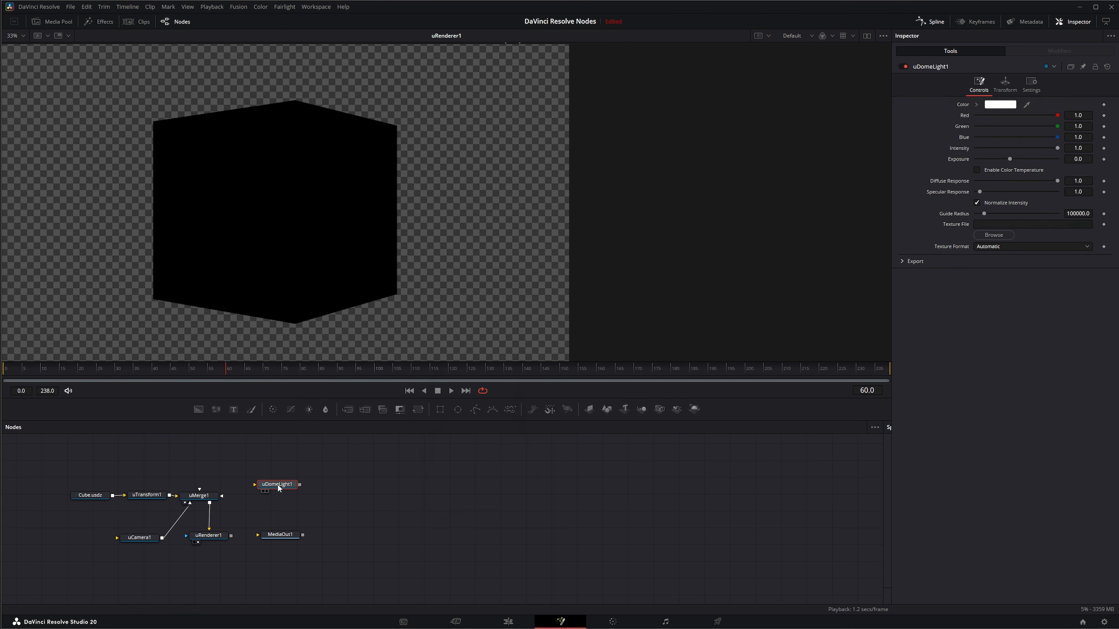
drag(277, 483, 204, 496)
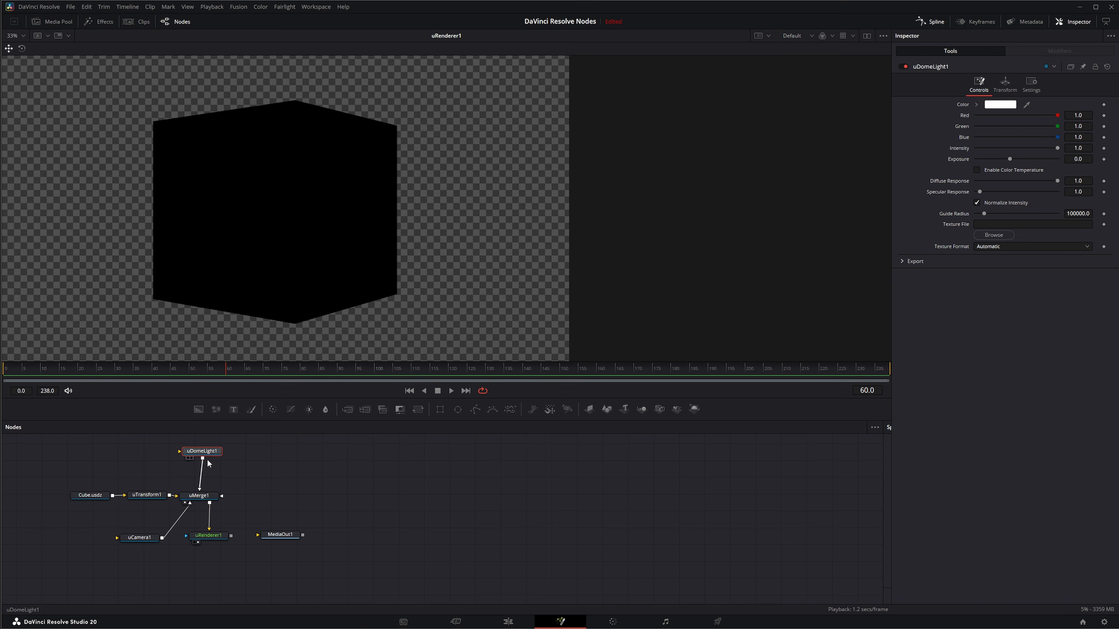
drag(211, 455, 209, 455)
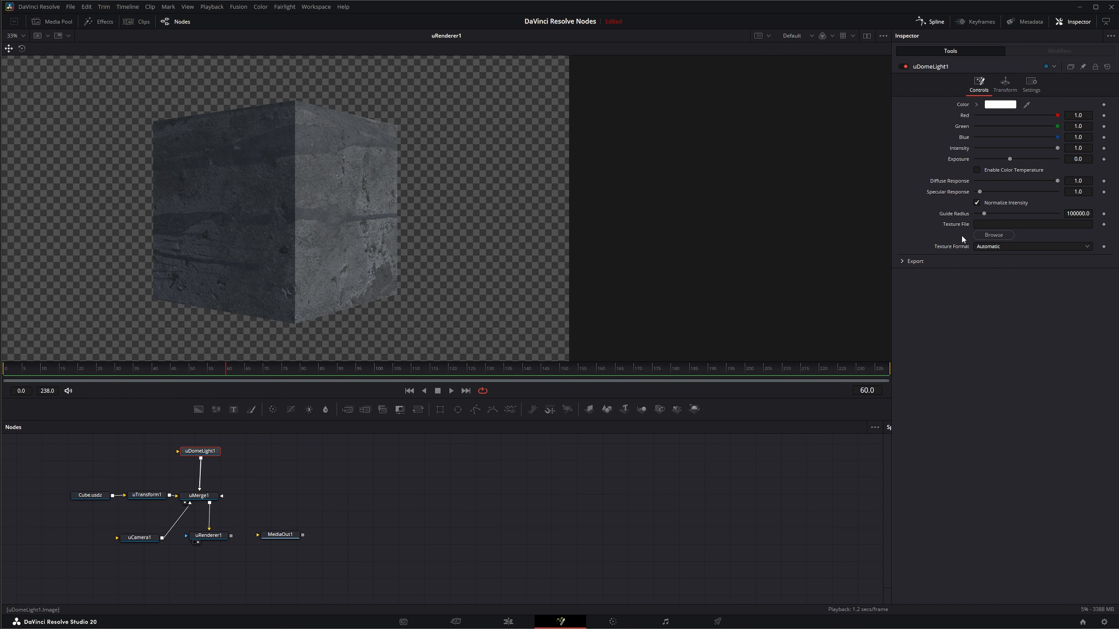
click(1007, 105)
mouse_move(615, 286)
mouse_down()
mouse_move(624, 265)
mouse_move(615, 268)
mouse_up()
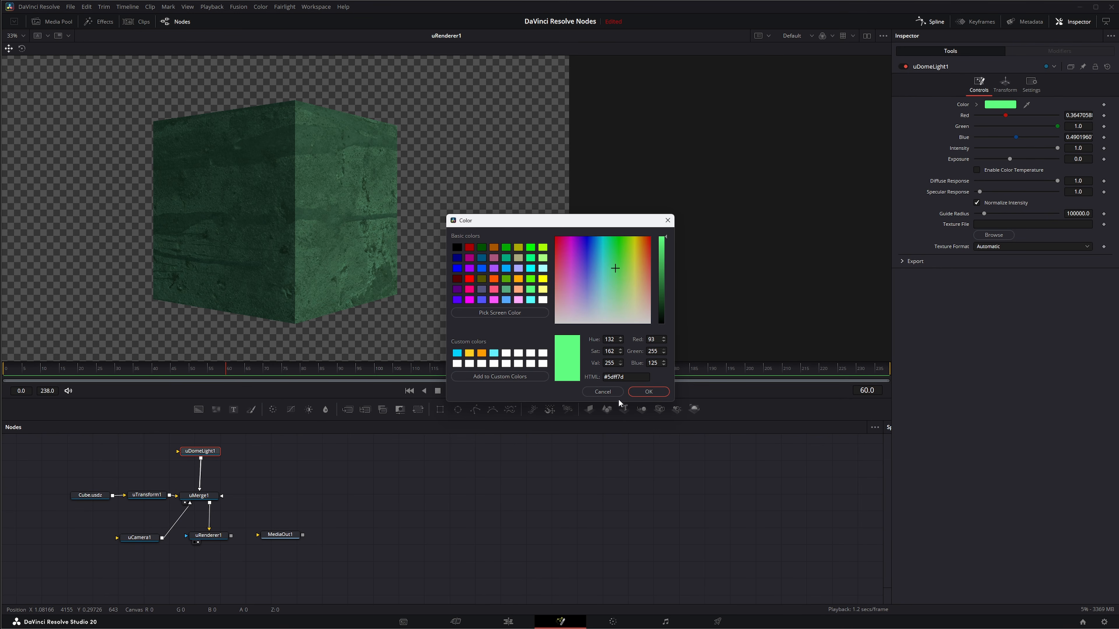
click(600, 393)
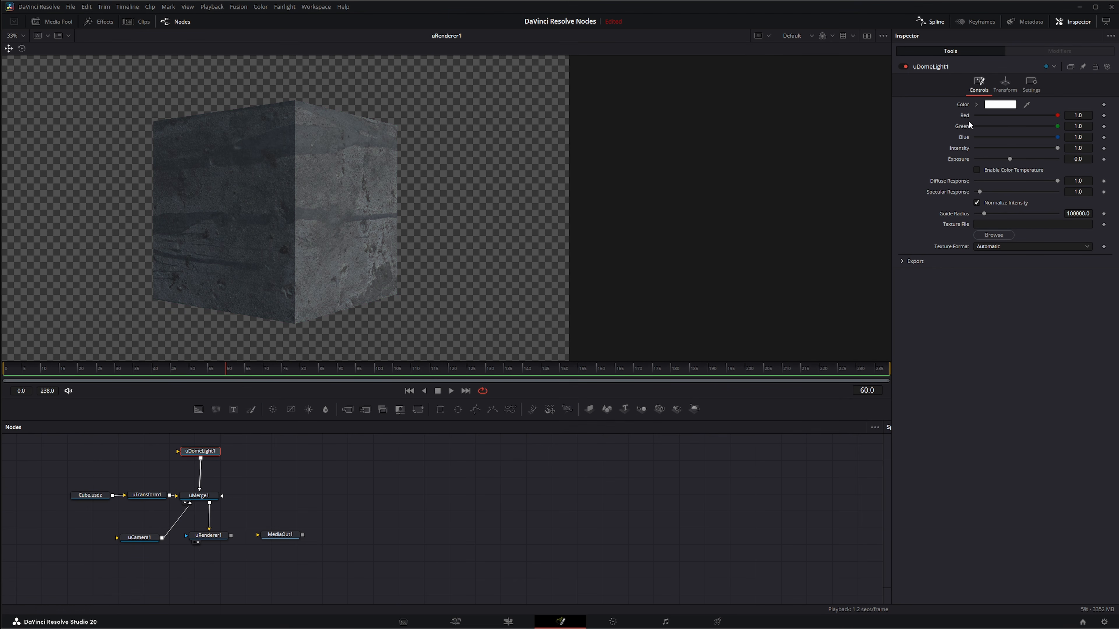
Try a pink tint (red 0.936, green 0.738, blue 0.797) and exposure 1.26 on the dome light, and reset them to defaults.
mouse_move(1057, 116)
mouse_down()
mouse_move(1036, 127)
mouse_move(1050, 147)
mouse_move(1013, 149)
mouse_move(1074, 156)
mouse_move(1002, 159)
mouse_move(1019, 159)
mouse_up()
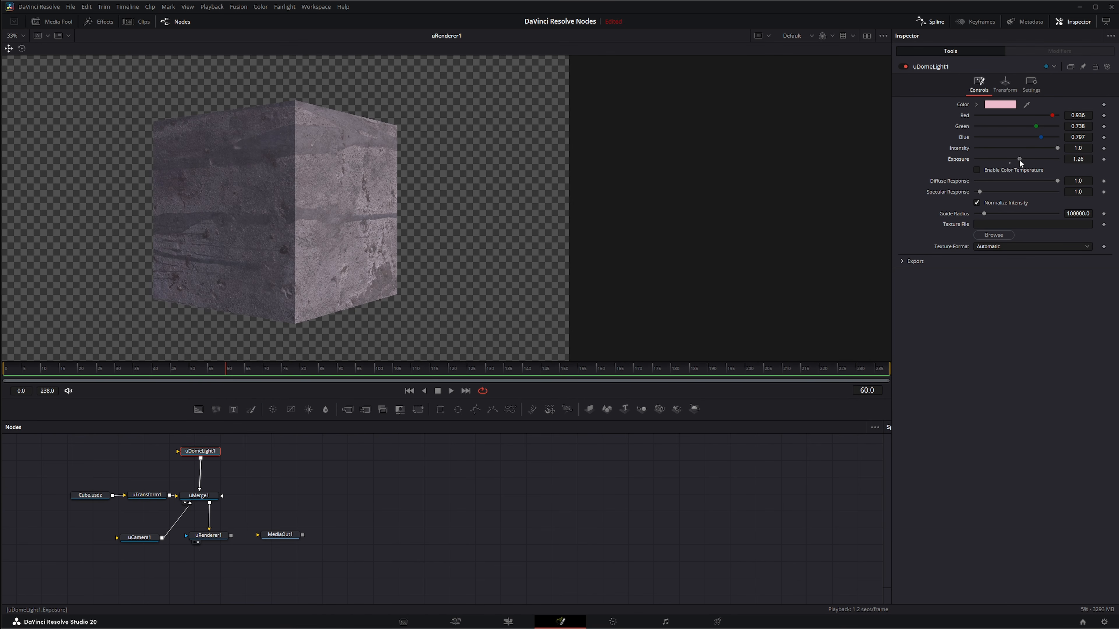
double_click(964, 159)
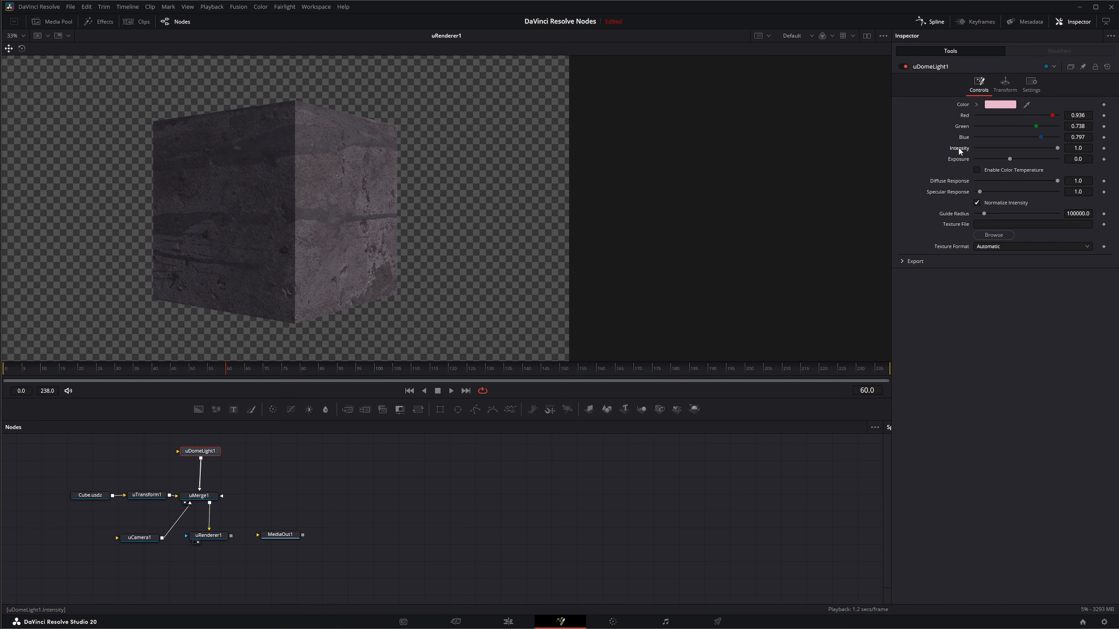
double_click(963, 137)
double_click(963, 126)
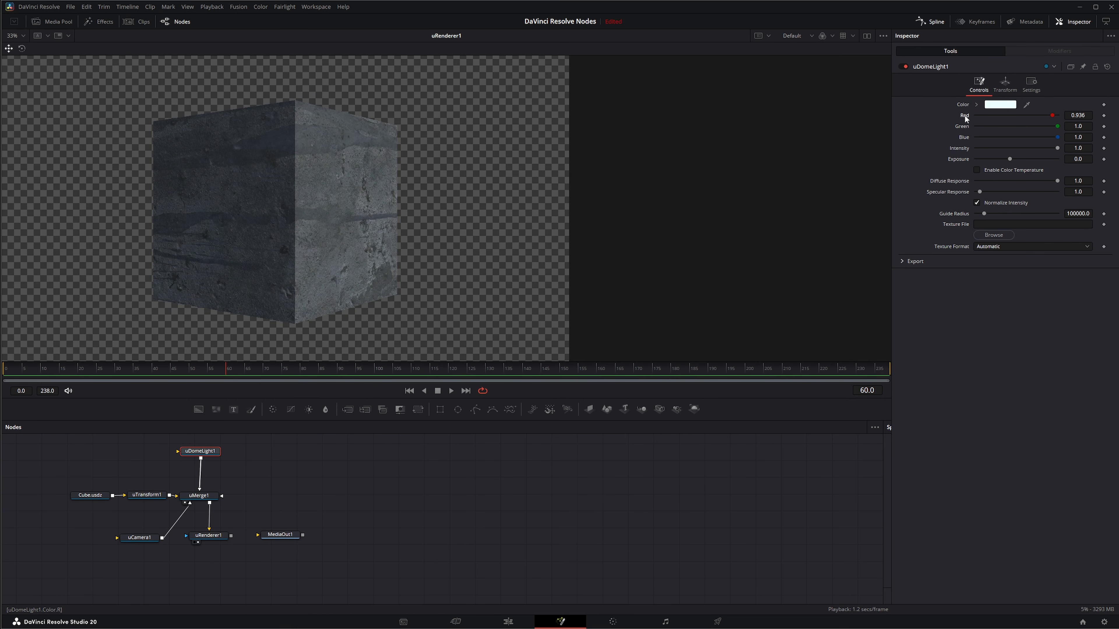
double_click(964, 115)
Load sunflowers_puresky_4k as the dome light's texture file and enable the sky dome in uRenderer1.
click(987, 235)
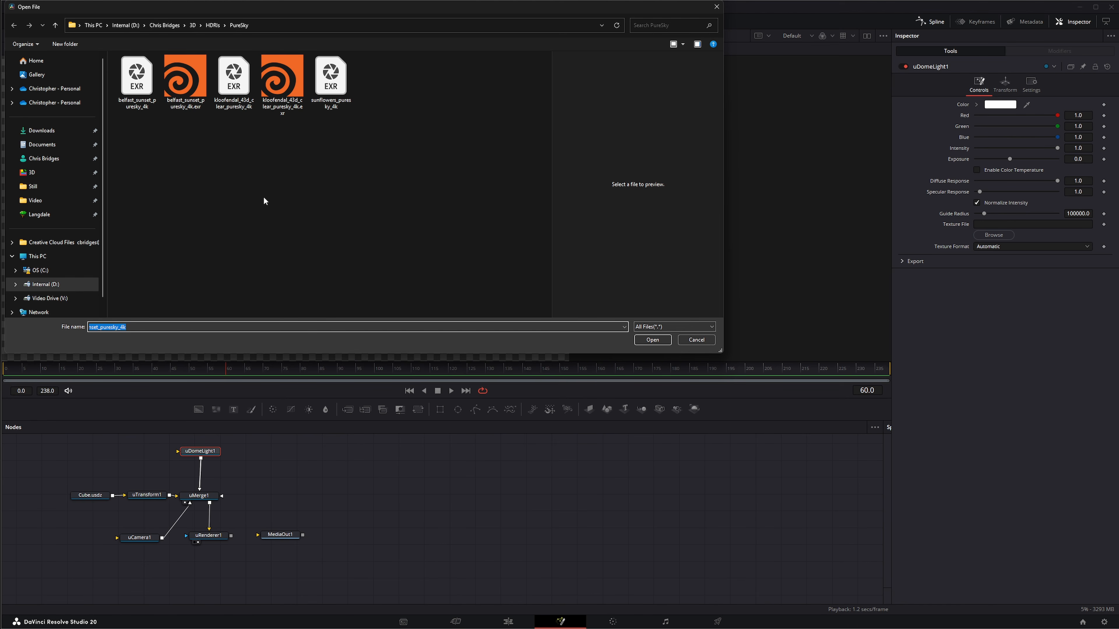
double_click(330, 79)
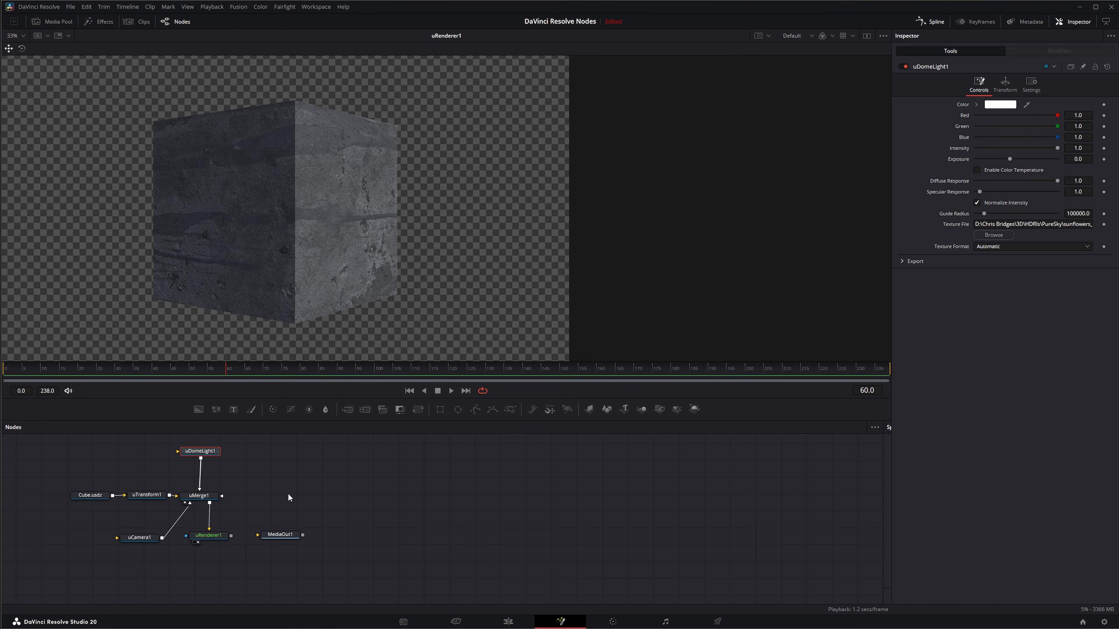
click(212, 536)
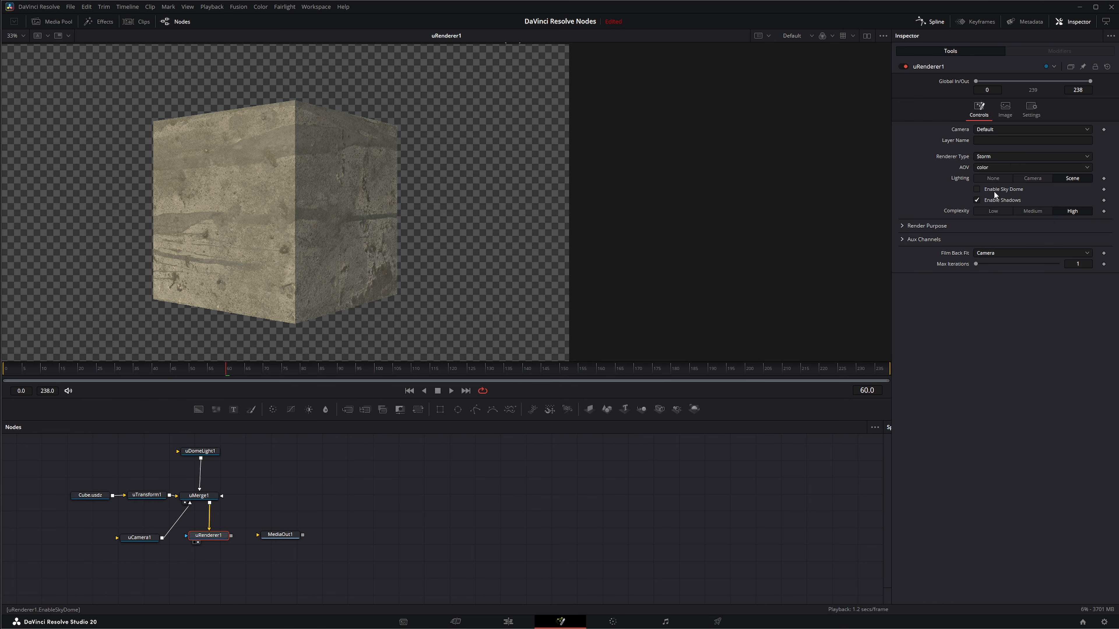
click(977, 189)
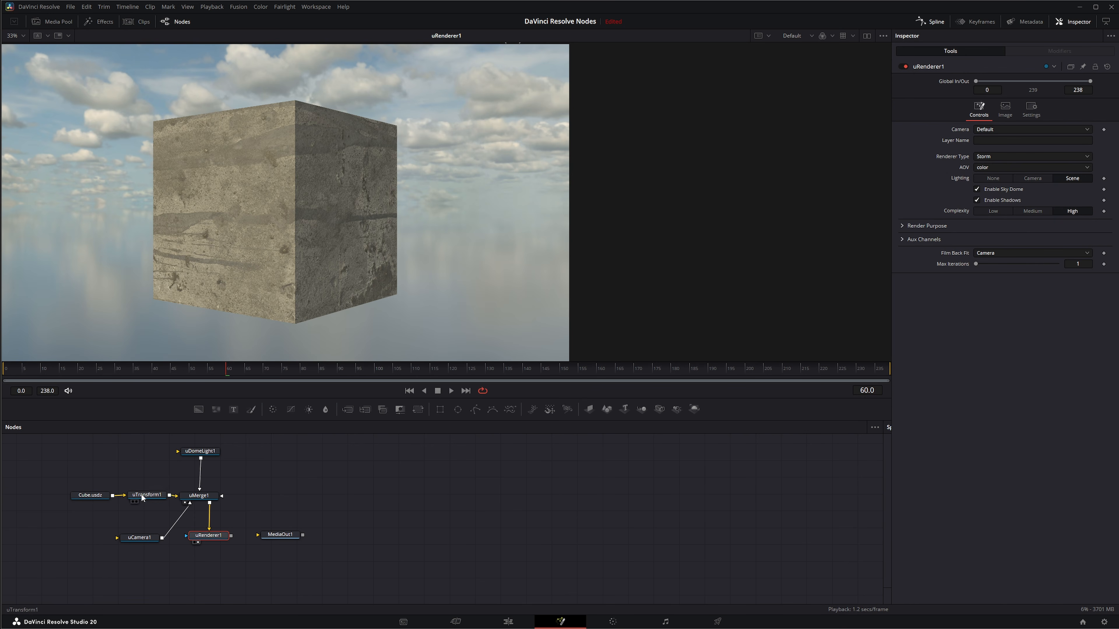
Enable color temperature on uDomeLight1 and set it to about 7497.
click(200, 456)
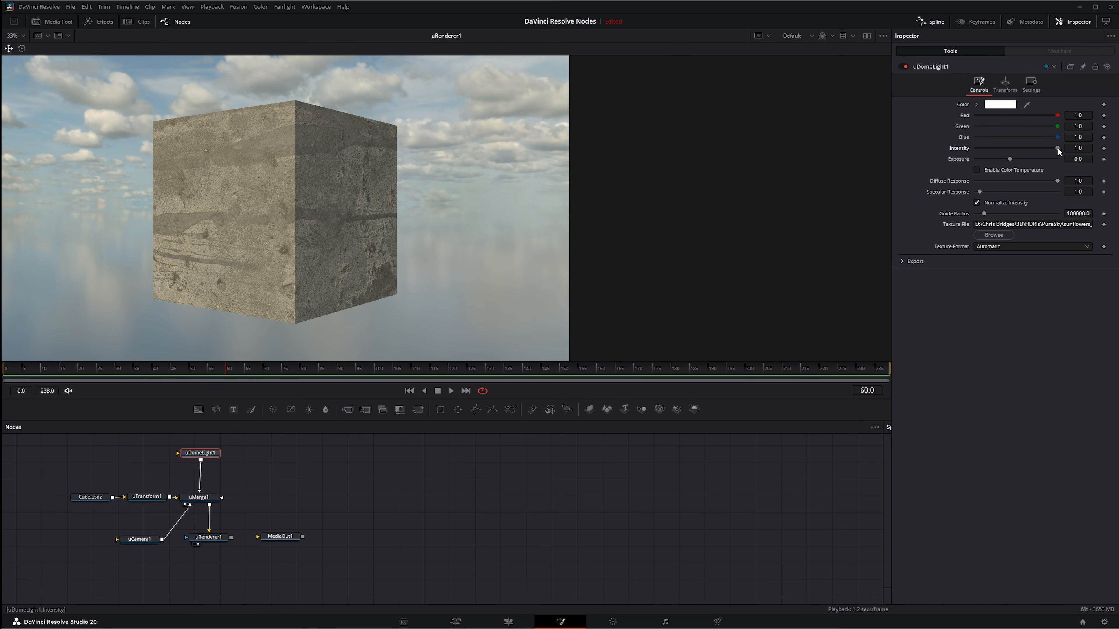
drag(1057, 148, 1010, 159)
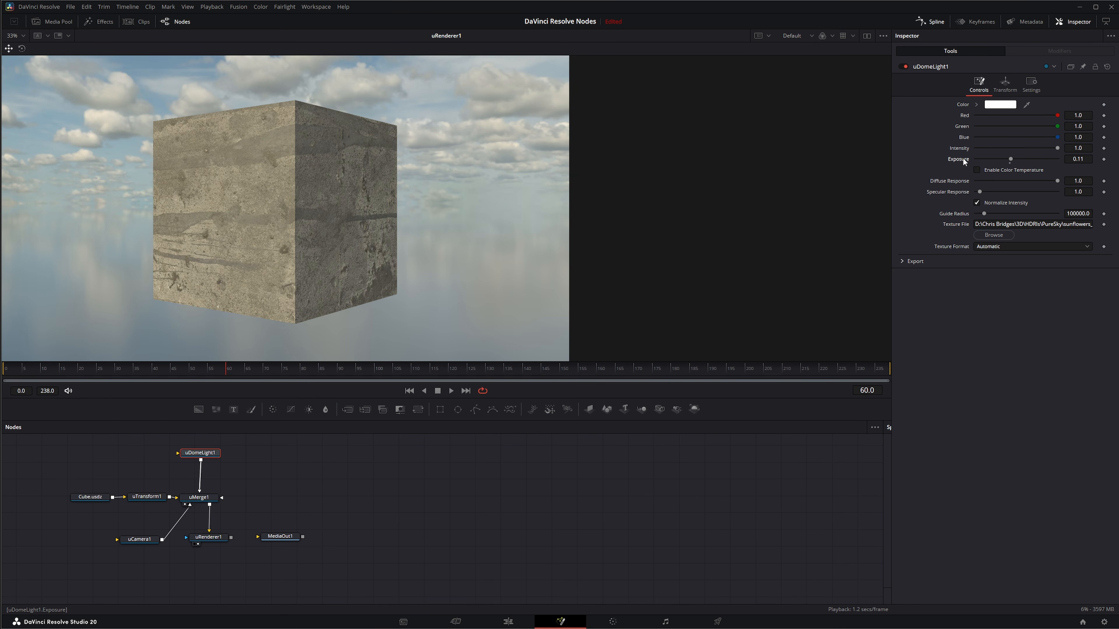
click(977, 169)
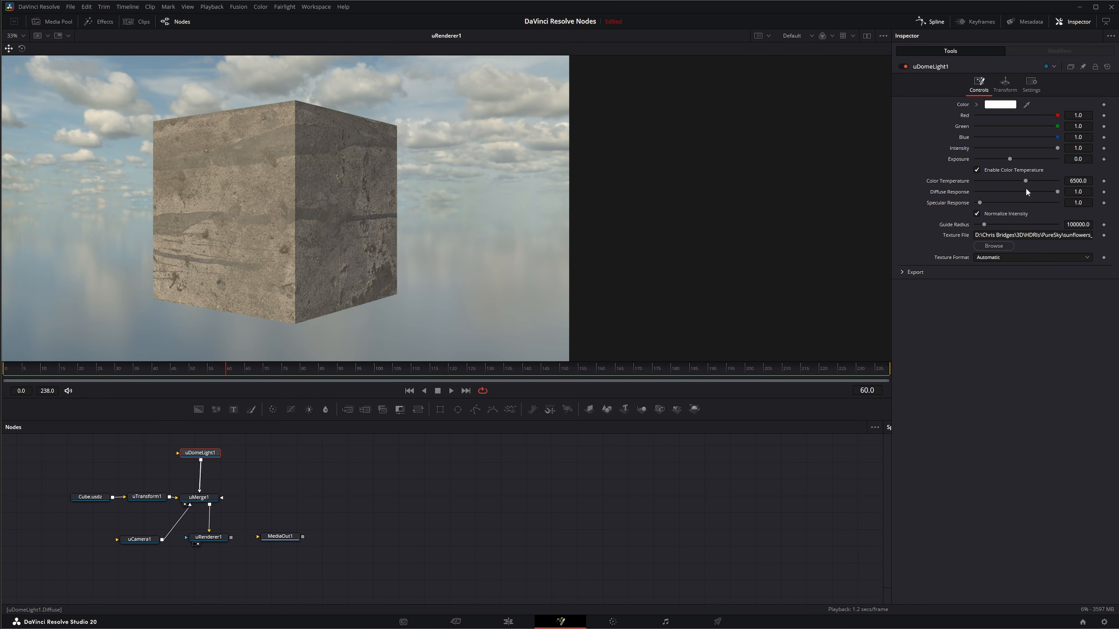
mouse_move(1026, 181)
mouse_down()
mouse_move(1002, 180)
mouse_move(1035, 181)
mouse_up()
Try the dome light with diffuse response 0 and specular response 23.5, and reset both to 1.0.
drag(1057, 191, 961, 192)
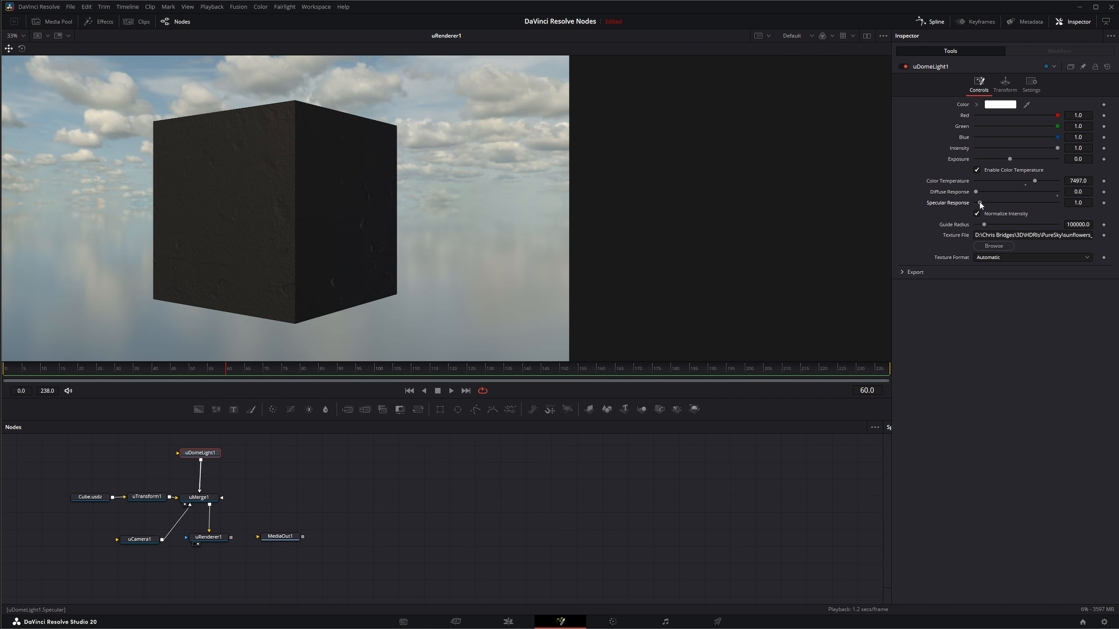
drag(978, 201, 1022, 202)
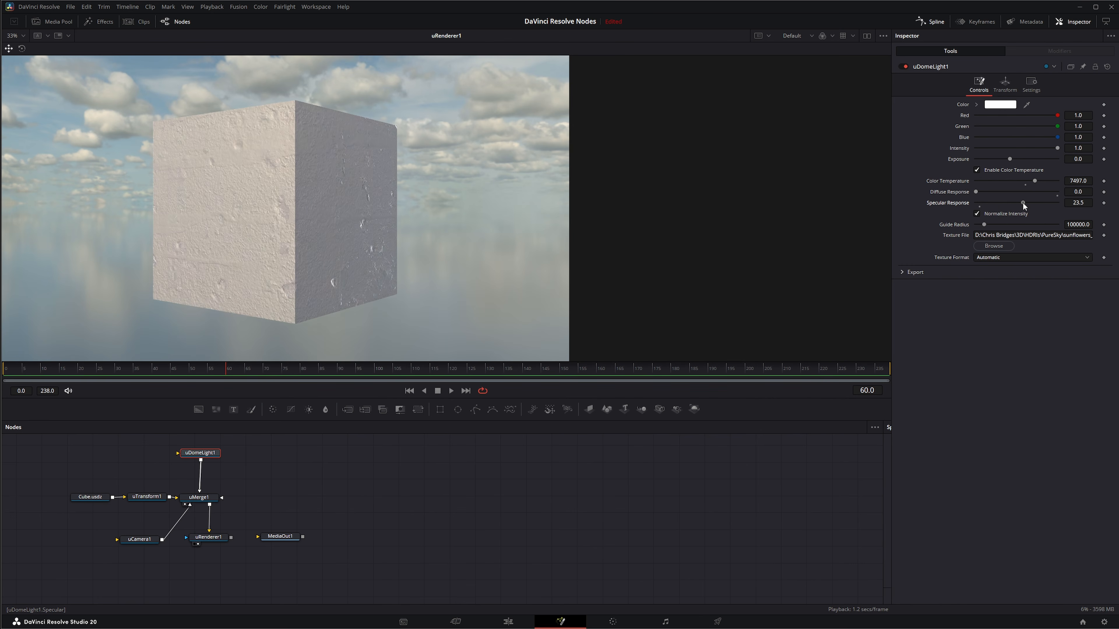
double_click(1022, 202)
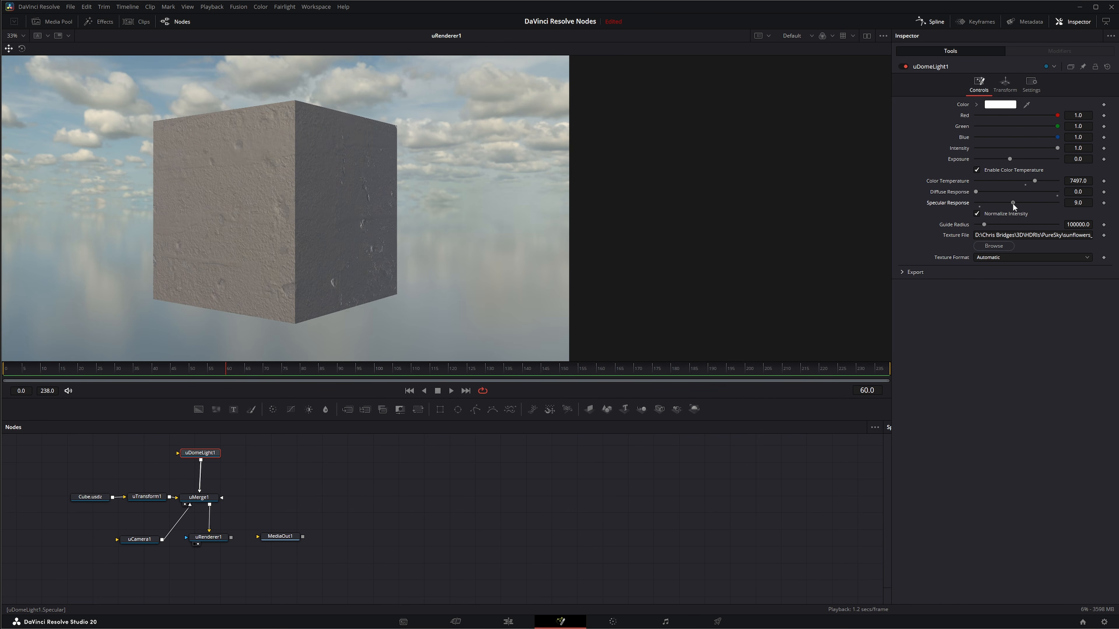
double_click(960, 191)
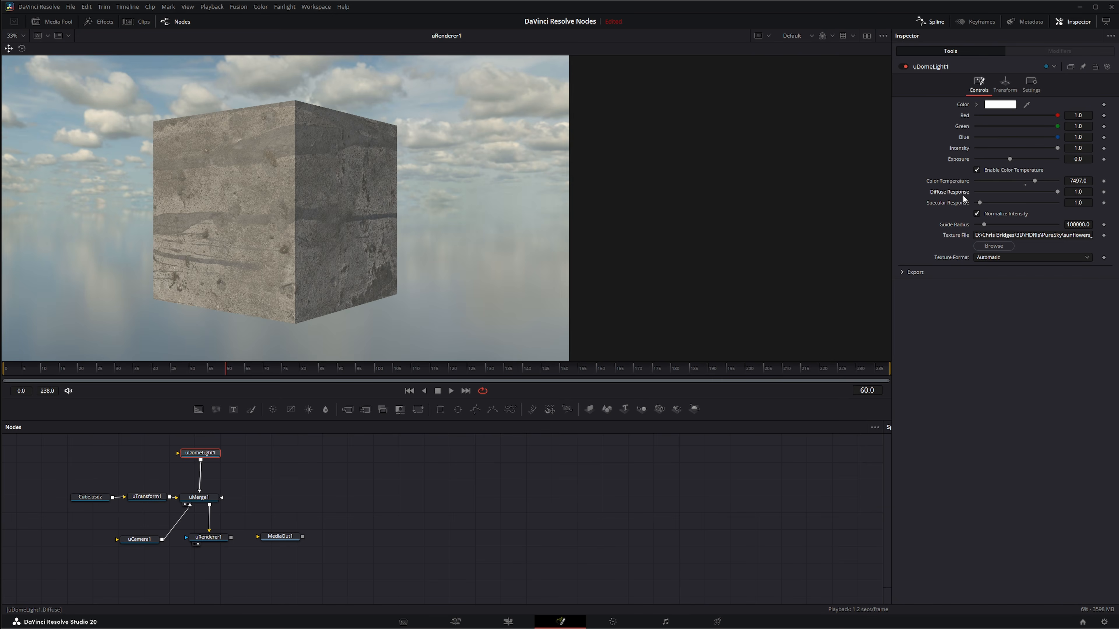
click(977, 212)
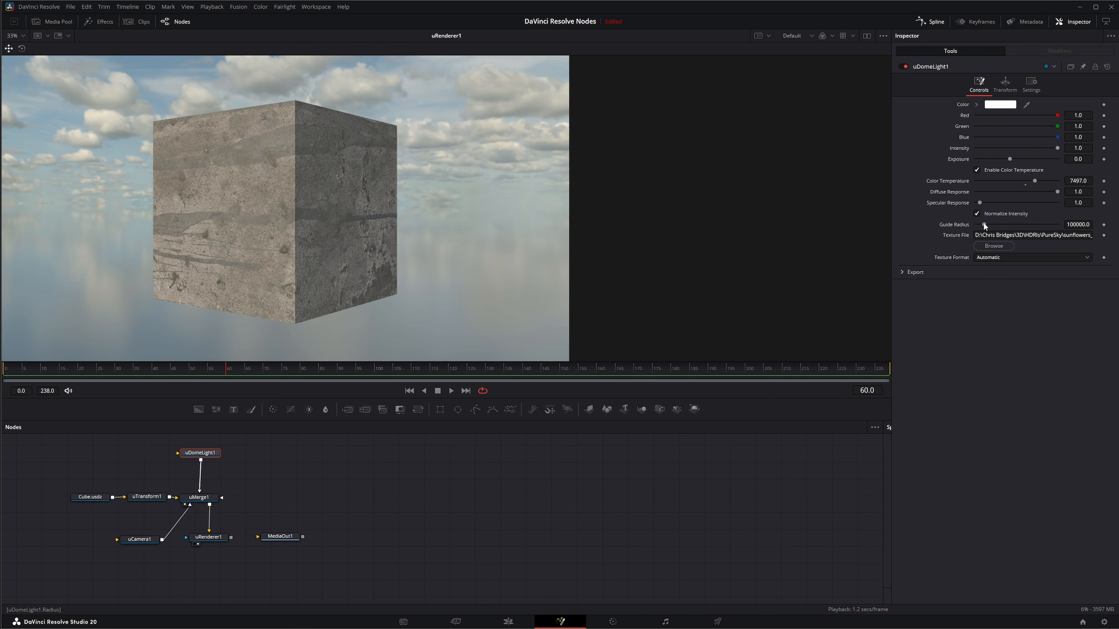
mouse_move(982, 226)
mouse_down()
mouse_move(1041, 222)
mouse_move(972, 226)
mouse_move(1020, 226)
mouse_move(981, 231)
mouse_up()
click(990, 257)
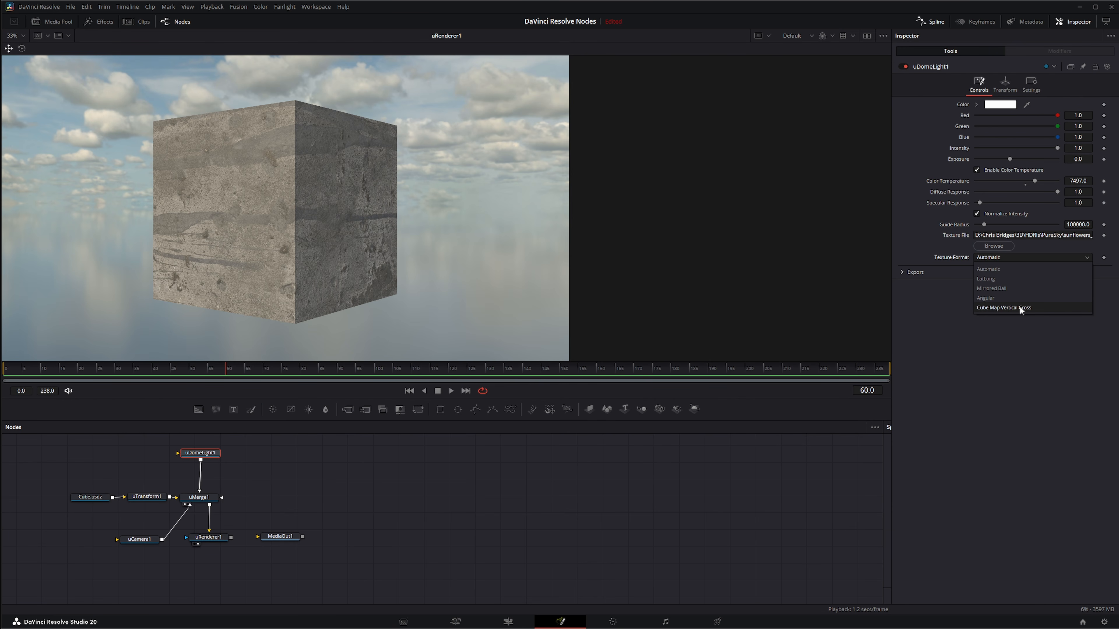
click(908, 303)
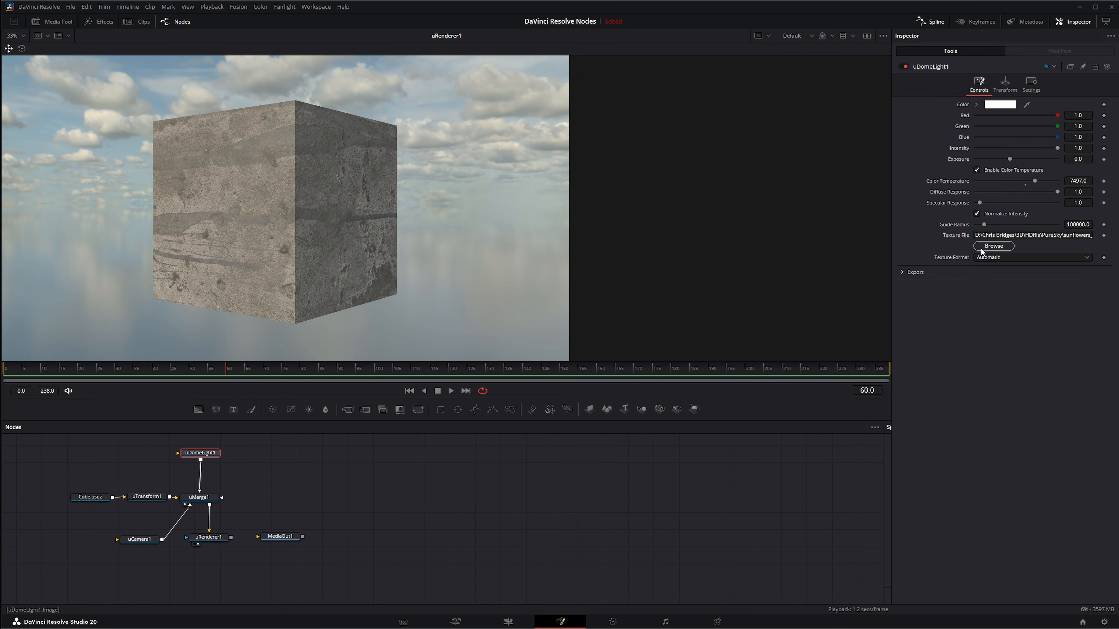
Rotate the dome light to about 250.9 on the Y axis, resetting the X and Z rotation to 0.
click(1005, 82)
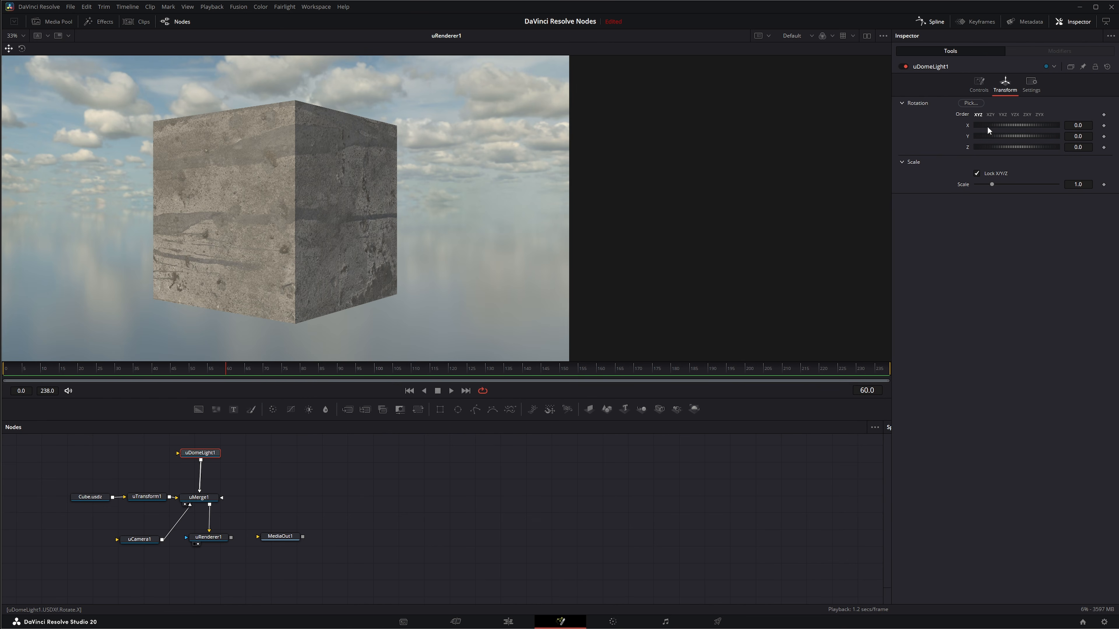
drag(1006, 124, 1004, 123)
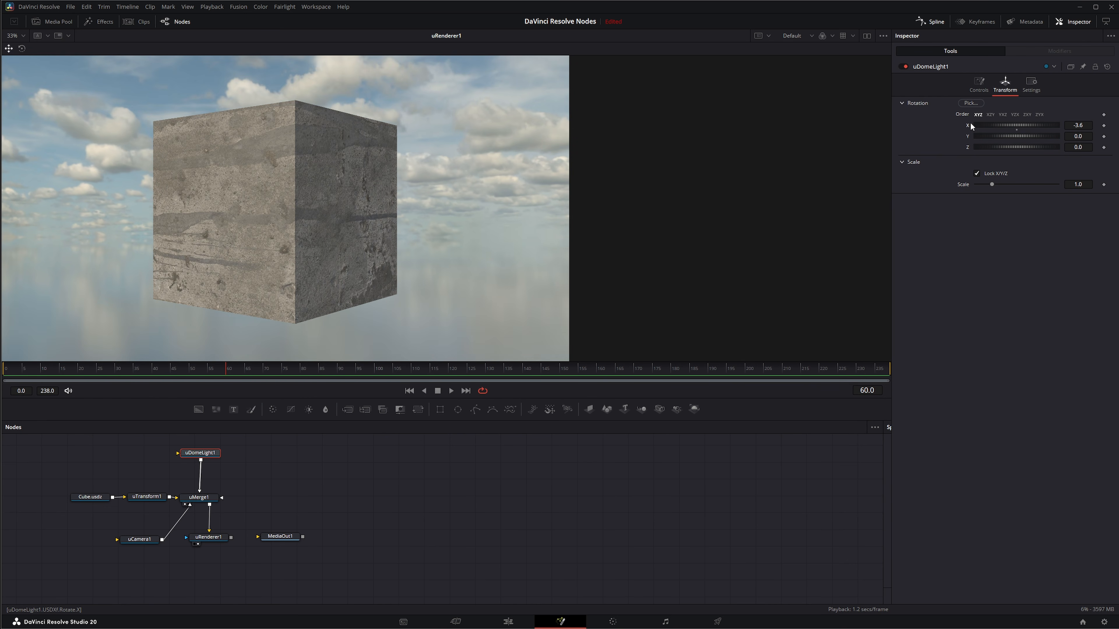
double_click(969, 125)
mouse_move(999, 136)
mouse_down()
mouse_move(1066, 135)
mouse_move(1016, 146)
mouse_up()
double_click(971, 146)
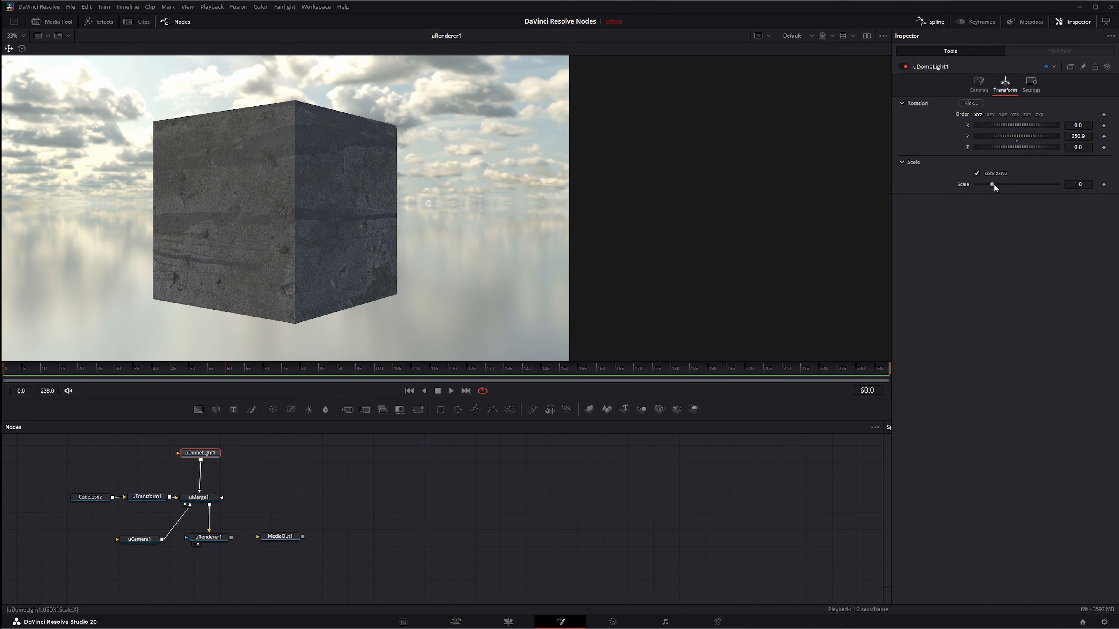
Try scaling the dome light uniformly and per axis, and reset the scale to 1.0.
mouse_move(993, 184)
mouse_down()
mouse_move(1006, 184)
mouse_move(995, 184)
mouse_up()
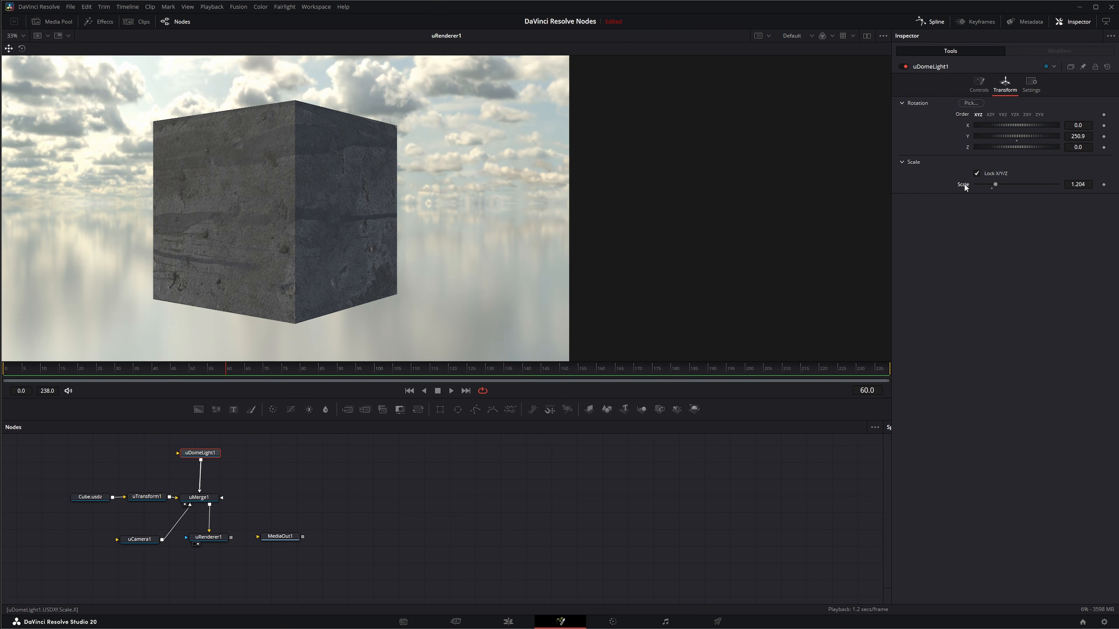
click(976, 173)
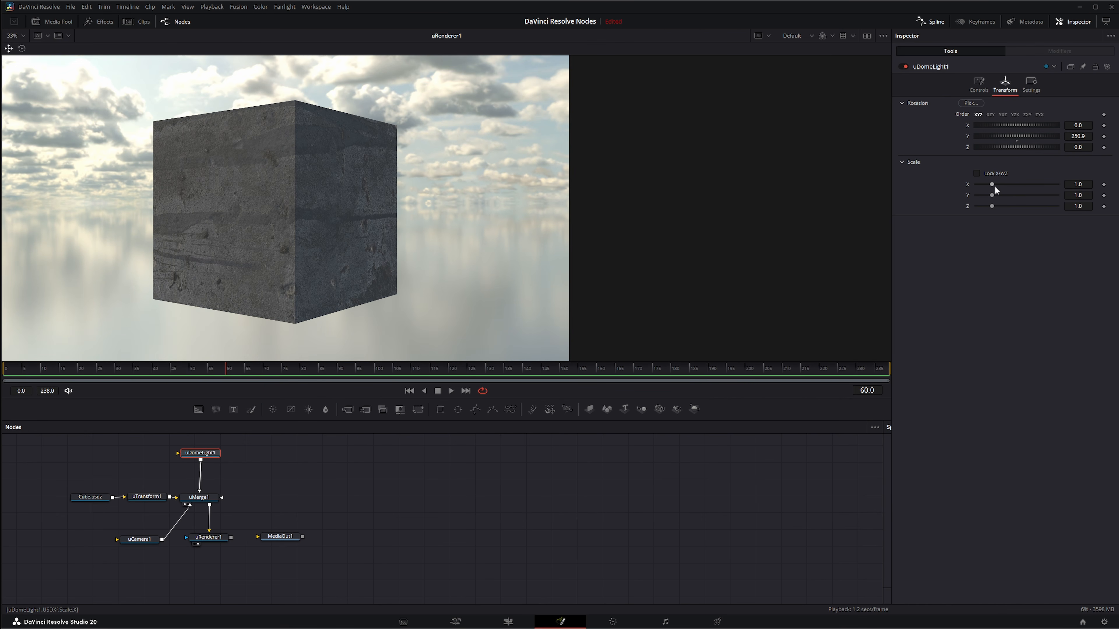
drag(992, 184, 997, 206)
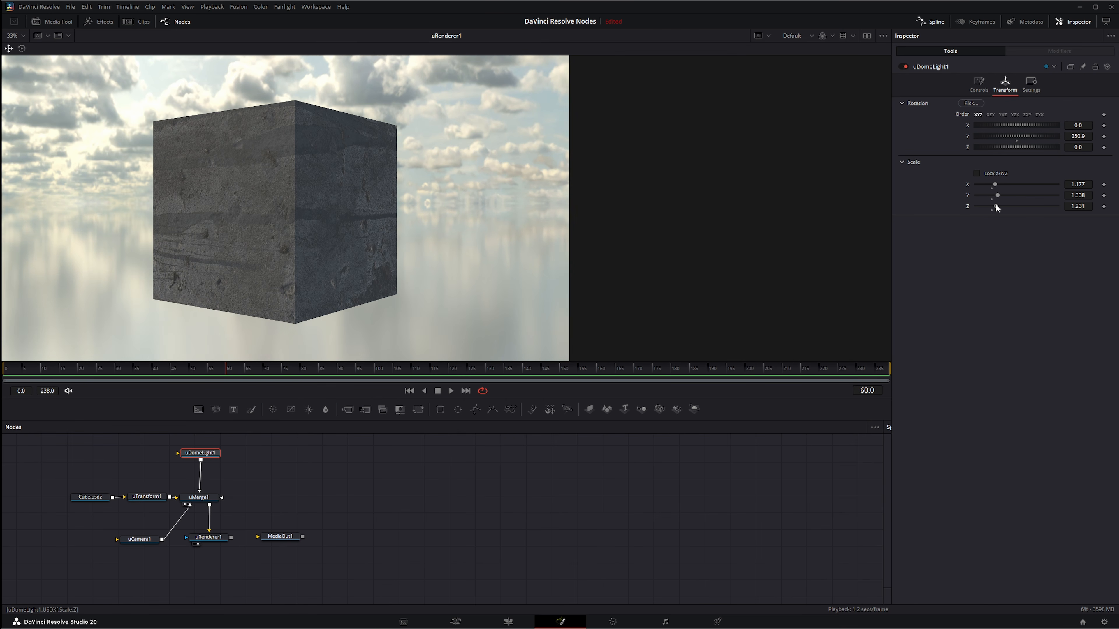
double_click(968, 184)
double_click(968, 194)
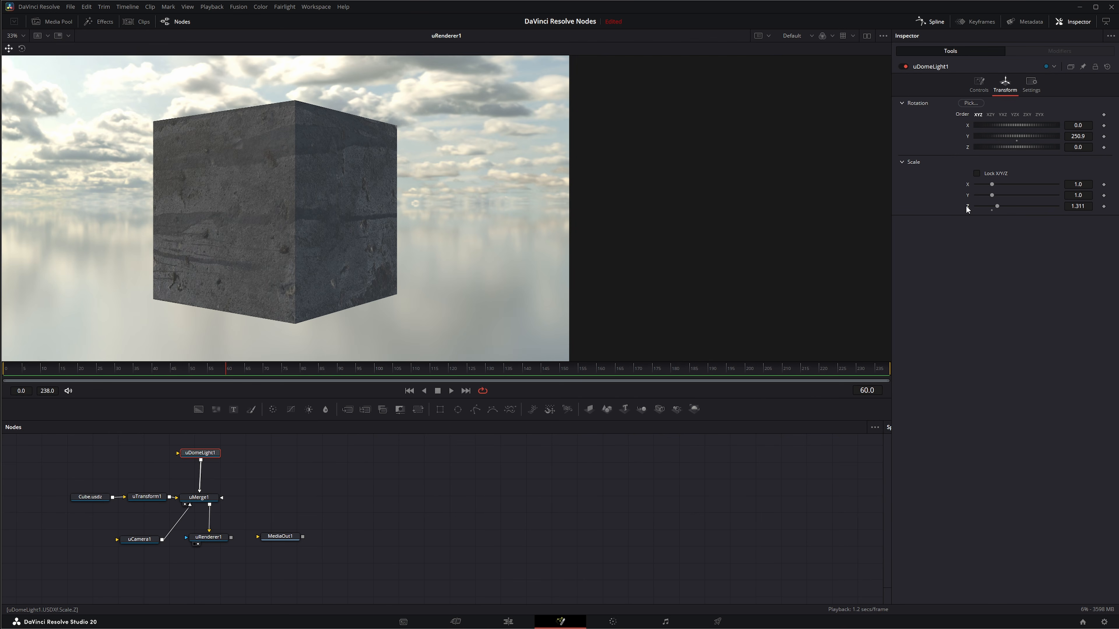
double_click(968, 206)
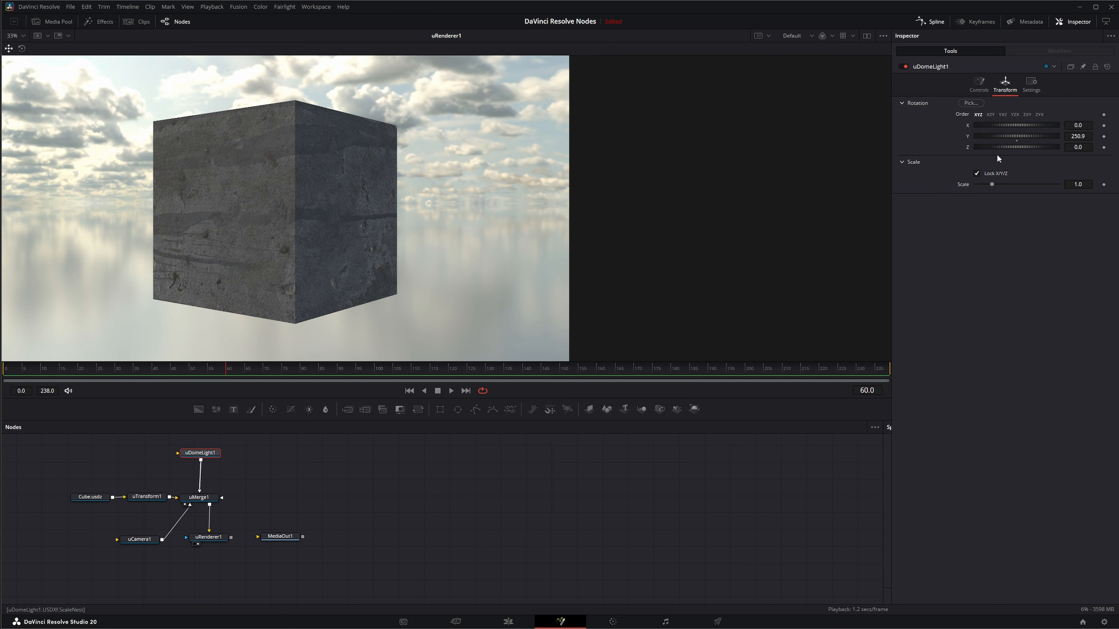
Replace the dome light's texture with castle_zavelstein_cellar_4k.hdr from the HDRIs folder.
click(979, 83)
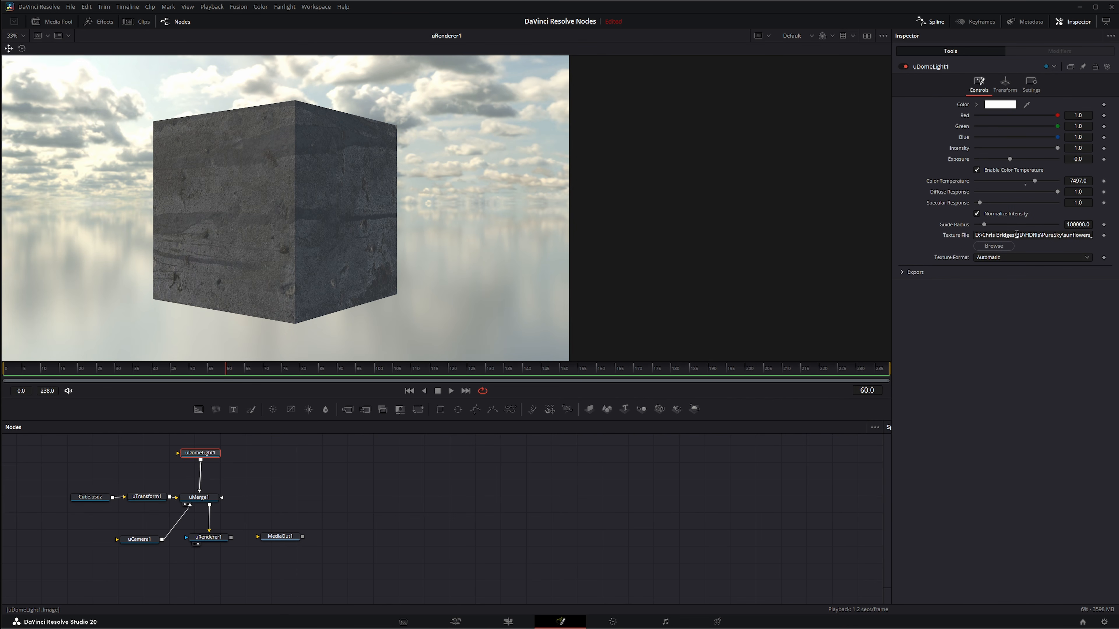
click(997, 250)
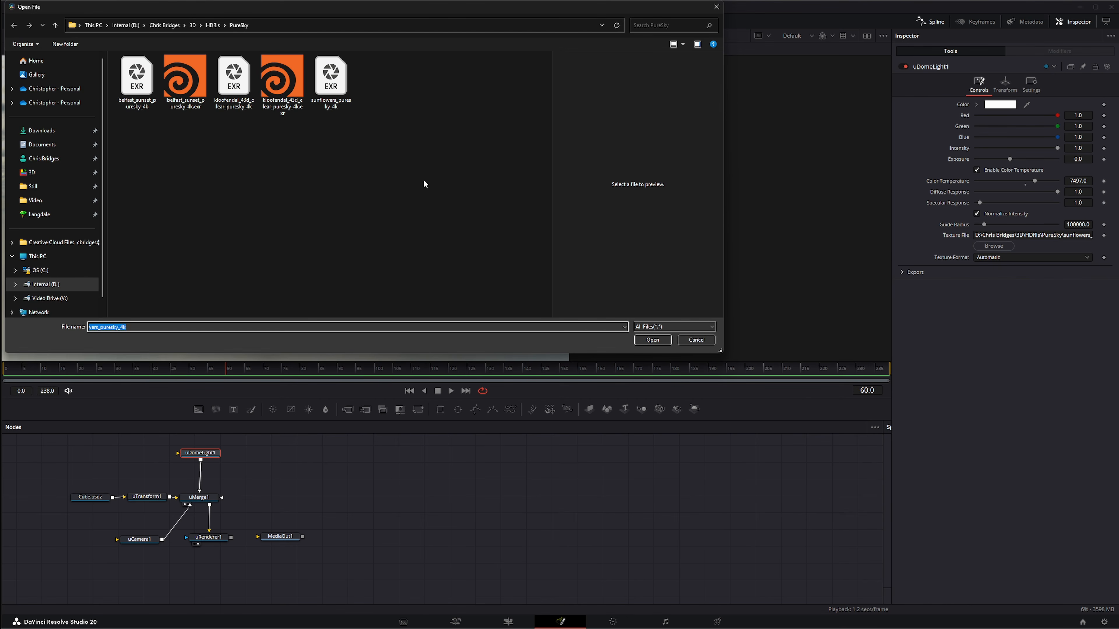
click(211, 26)
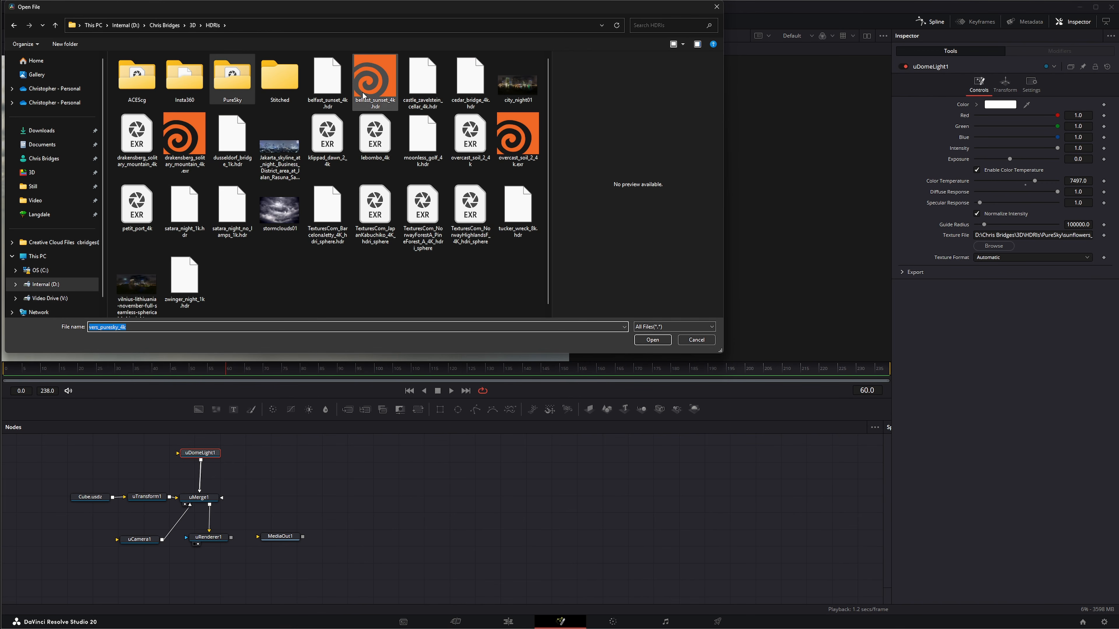
double_click(426, 84)
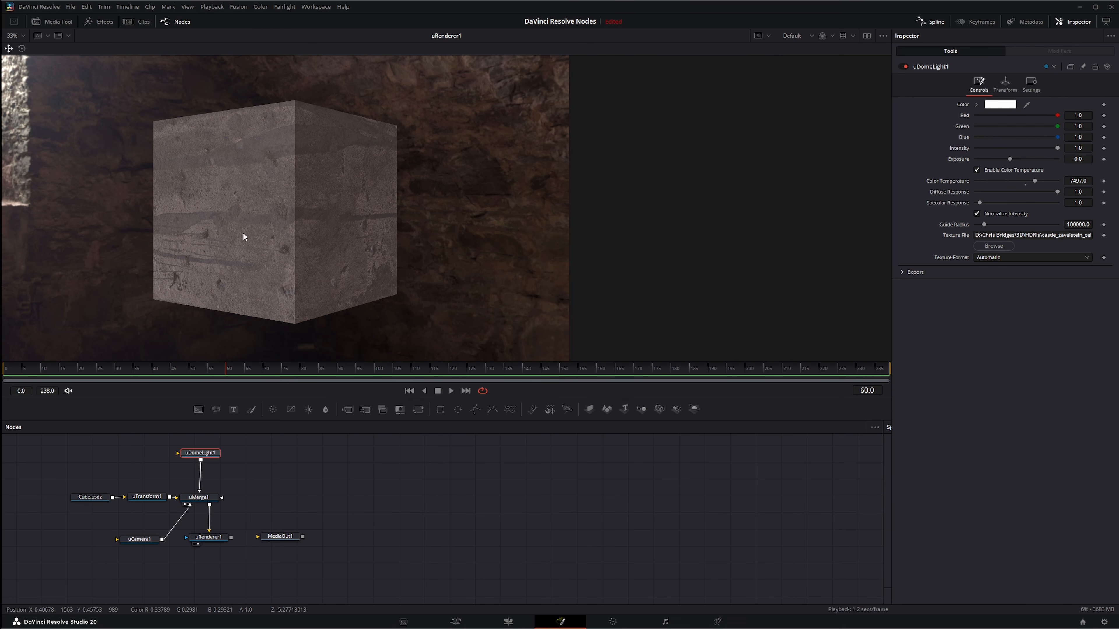
Rotate the dome light to -180 on the Y axis and select its node in the graph.
click(1005, 83)
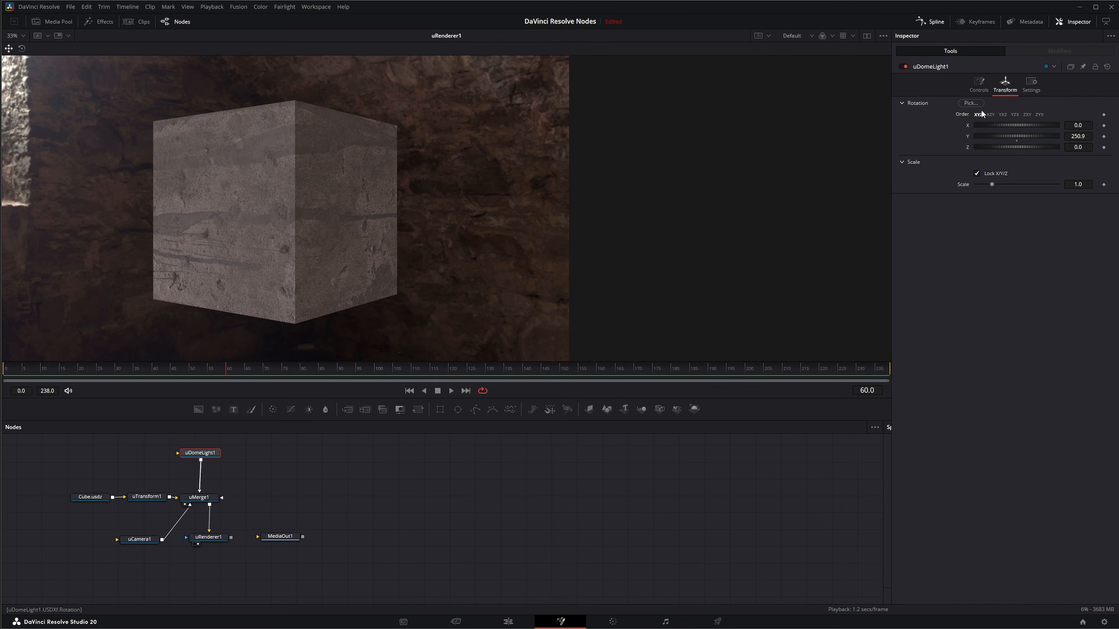
drag(1017, 134, 918, 137)
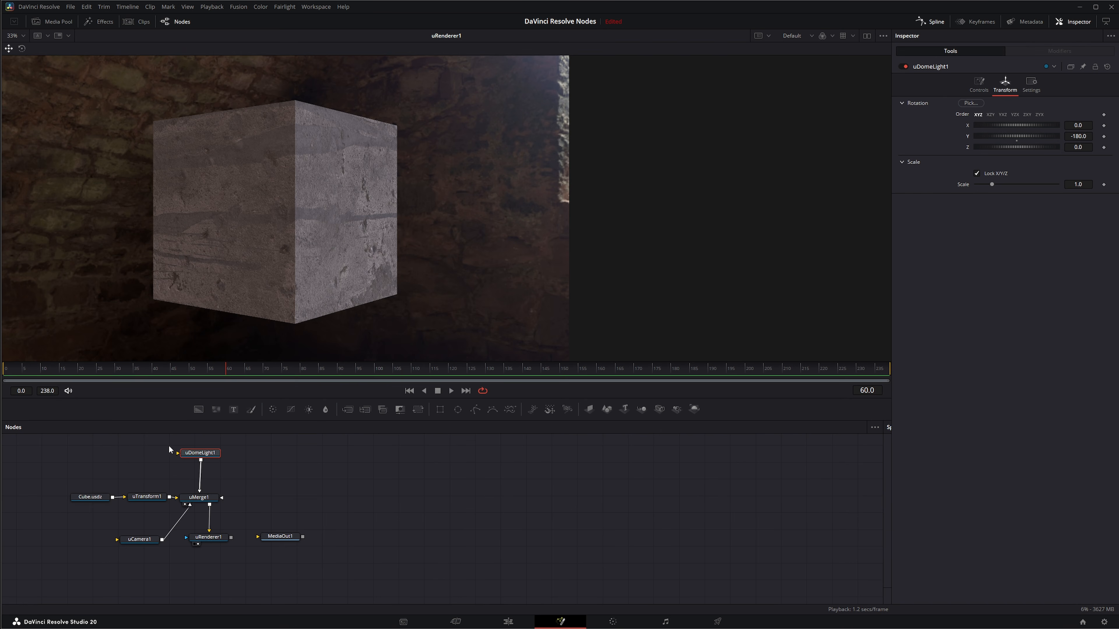
drag(156, 443, 222, 473)
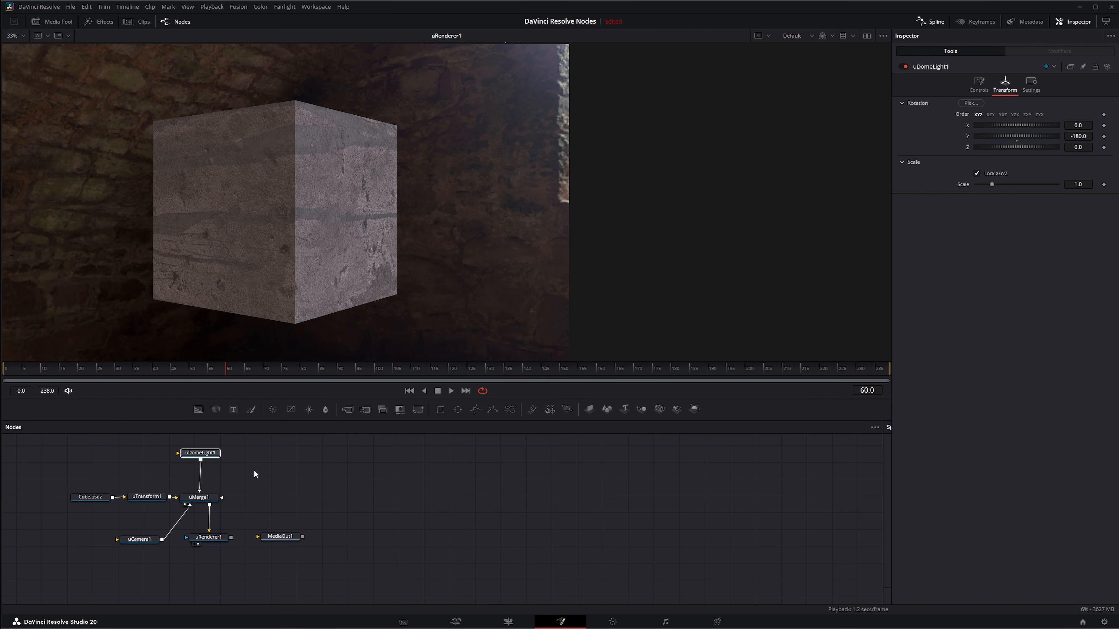